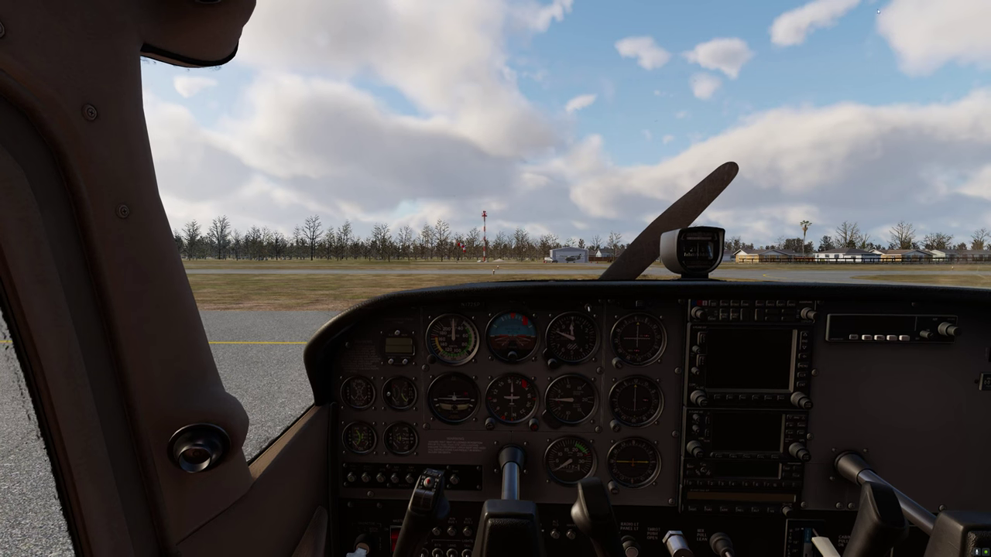
# Step: Open the joystick settings and keep HOTAS Warthog Throttle as the configured device
pyautogui.moveTo(880, 5)
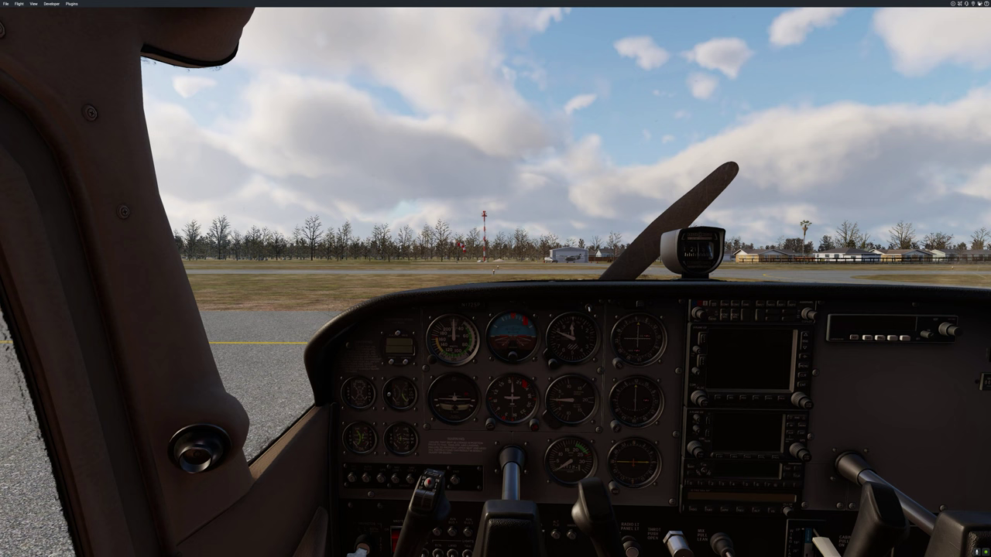
pyautogui.click(979, 3)
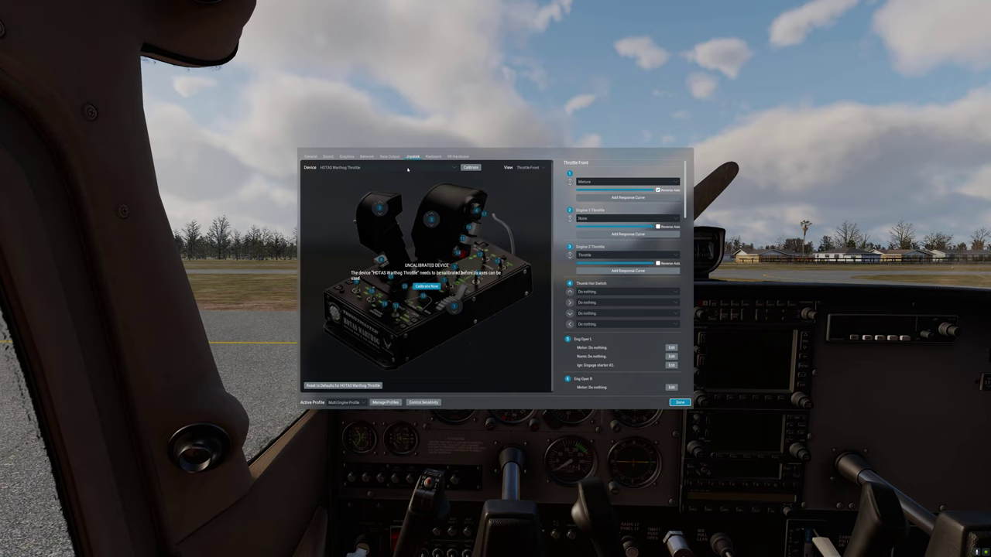
pyautogui.click(408, 168)
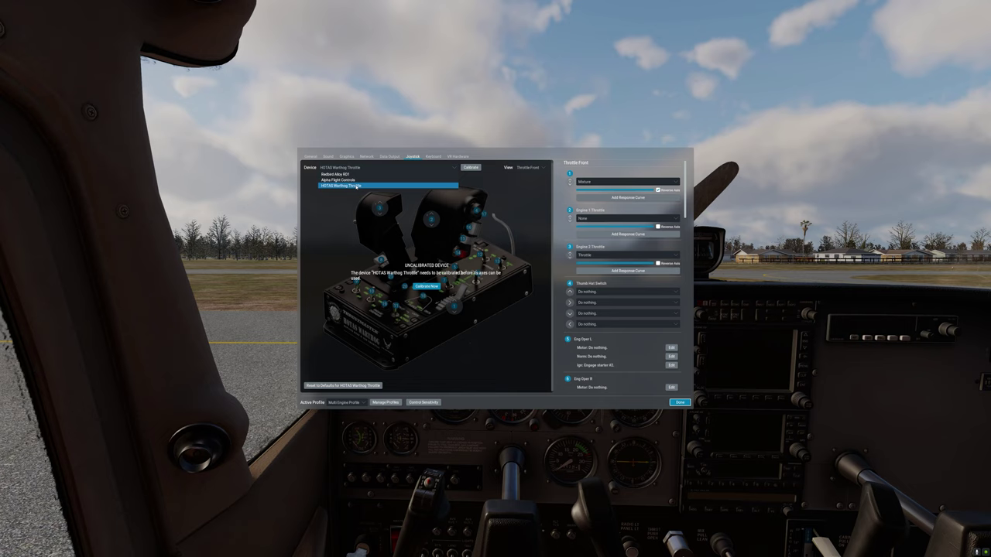
pyautogui.click(357, 187)
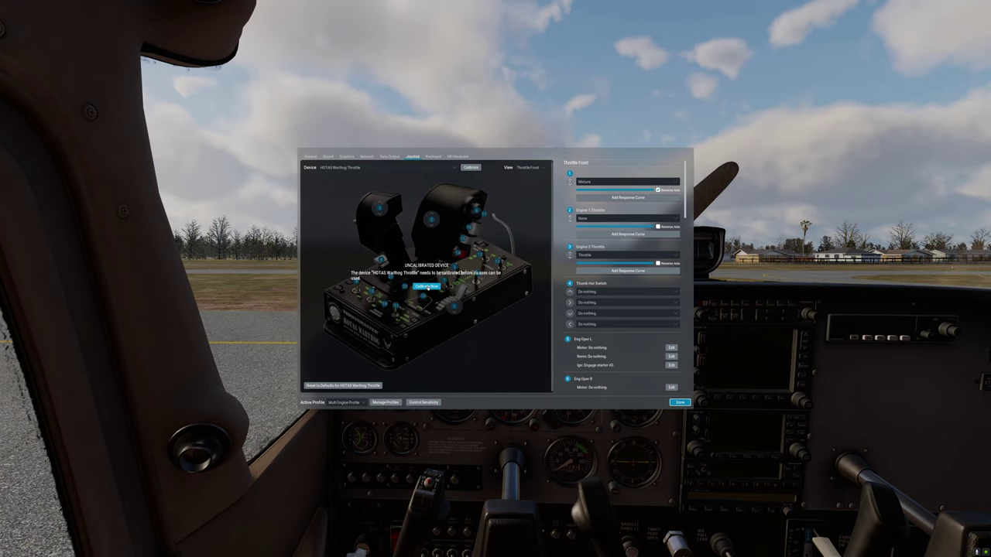
# Step: Calibrate the Warthog Throttle by sweeping every axis, then let the centering countdown complete
pyautogui.click(424, 287)
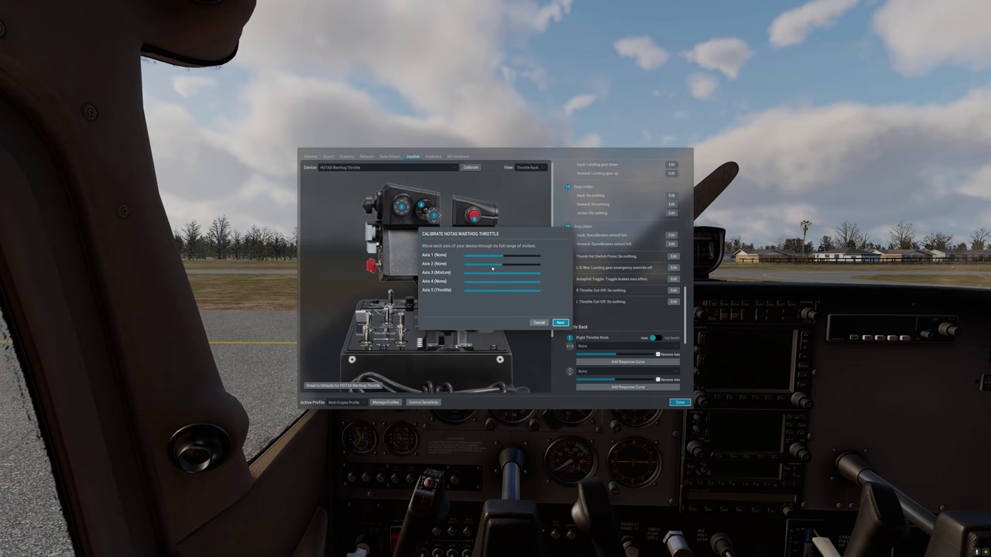
pyautogui.click(560, 322)
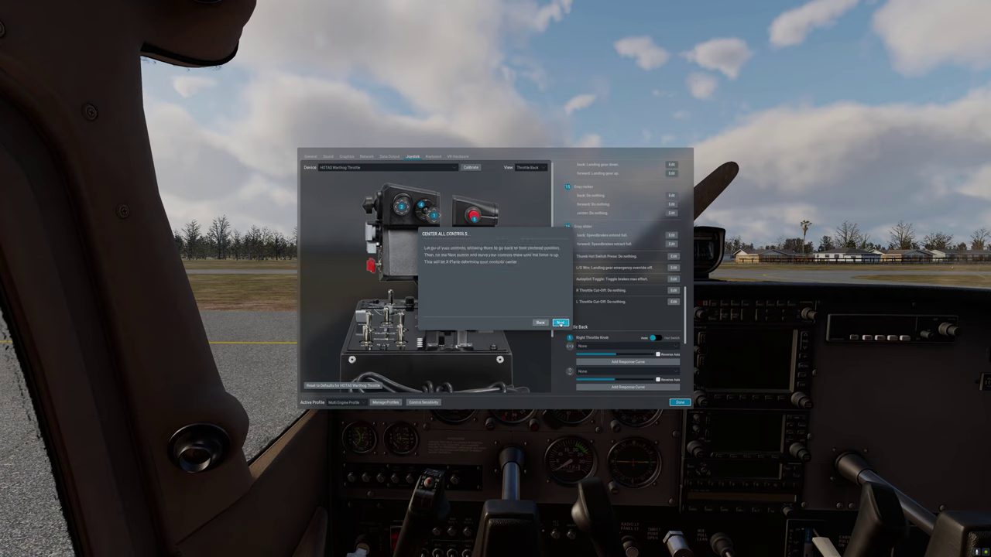
pyautogui.click(559, 322)
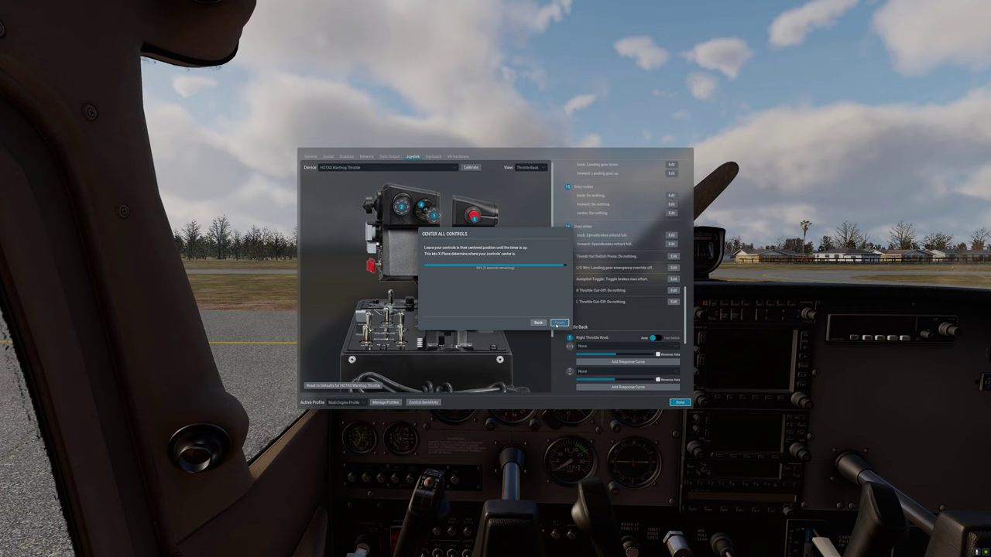
pyautogui.click(558, 323)
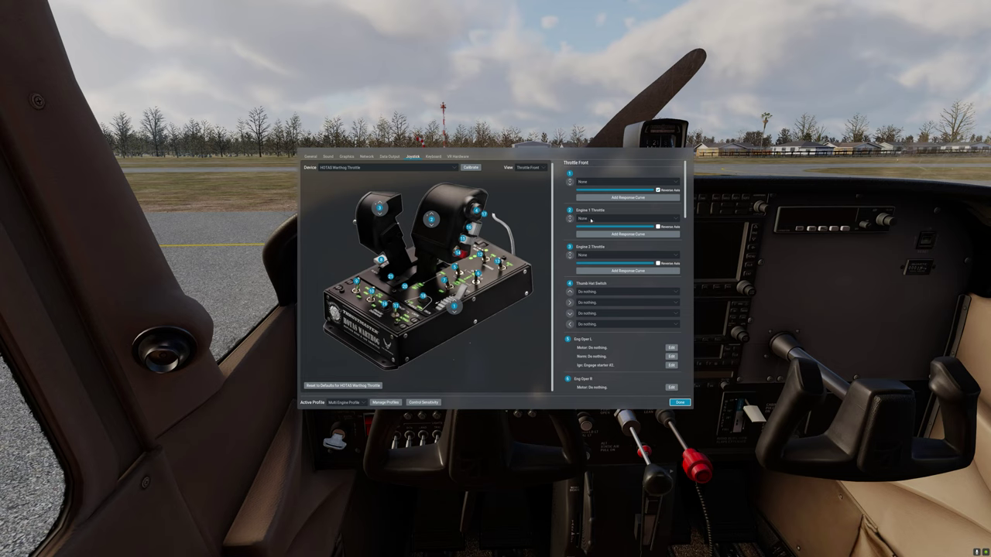
# Step: Assign the Engine 1 Throttle axis to Mixture and Engine 2 Throttle to Throttle, then close settings
pyautogui.click(591, 219)
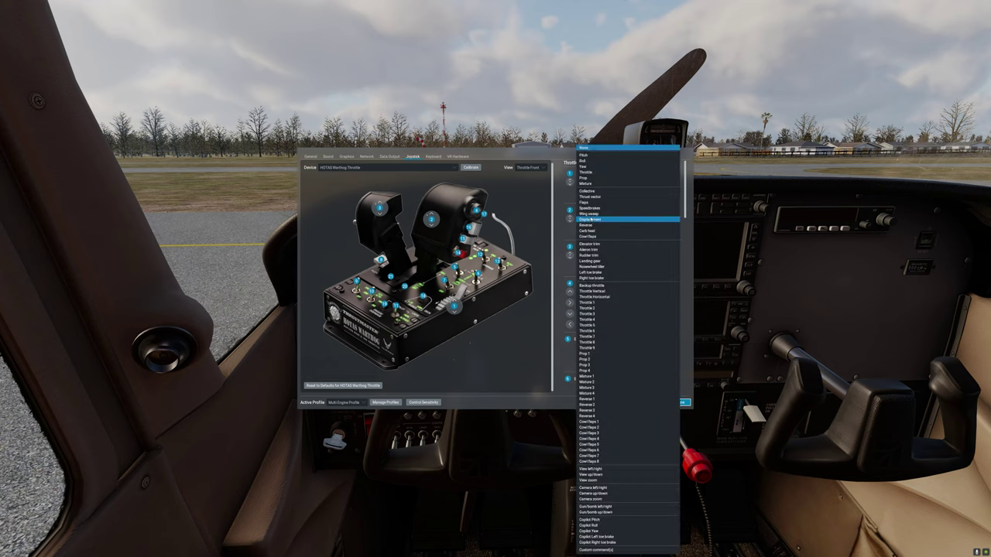
pyautogui.click(590, 183)
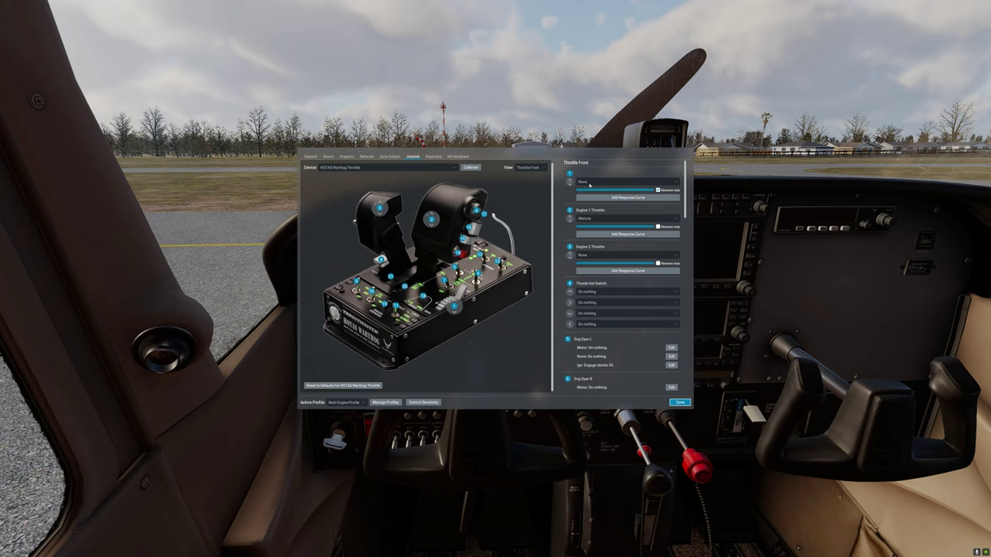
pyautogui.click(593, 253)
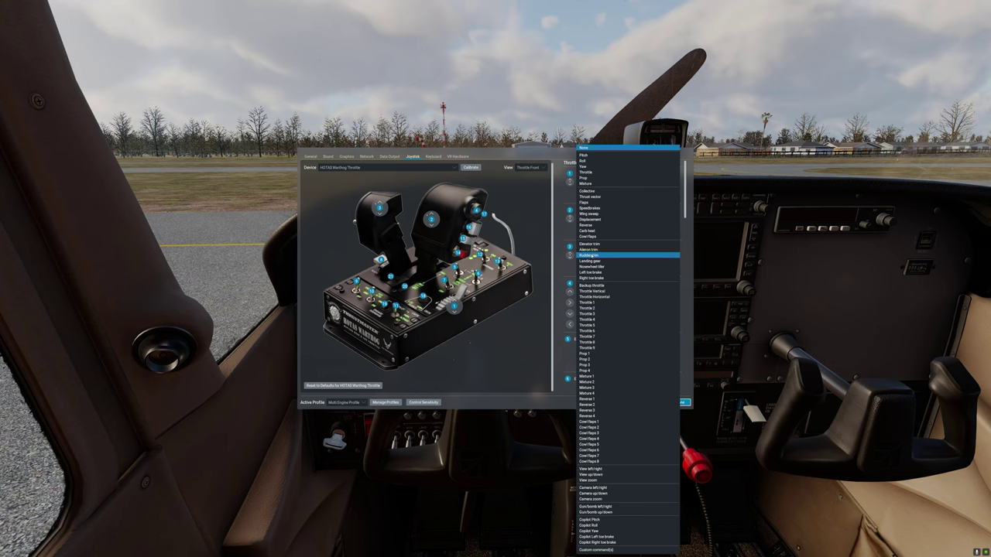
pyautogui.click(590, 173)
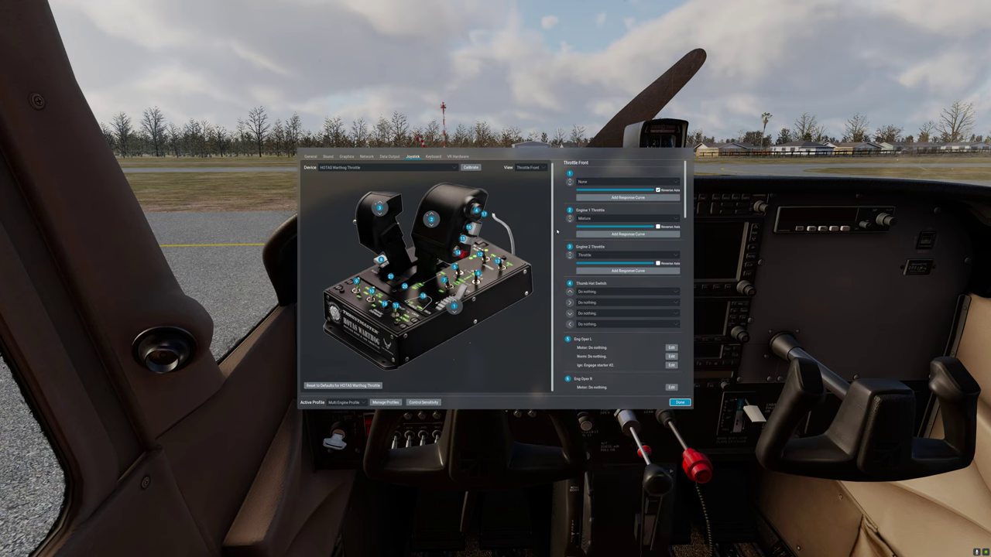
pyautogui.click(679, 402)
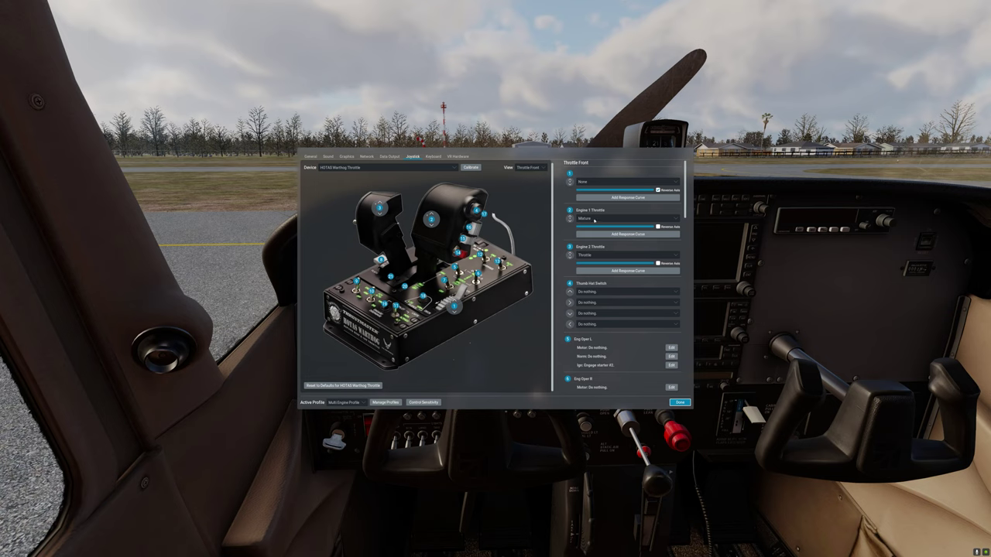
# Step: Reverse the Engine 1 Throttle (Mixture) axis and close the joystick settings
pyautogui.click(657, 227)
pyautogui.click(683, 402)
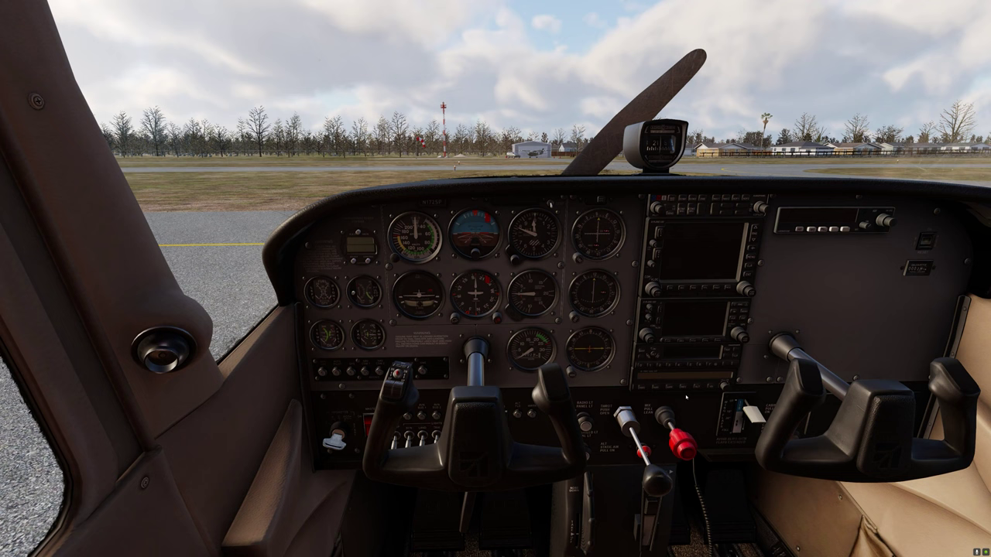
# Step: Test the mixture lever by pulling the red cockpit mixture knob further out
pyautogui.moveTo(685, 396); pyautogui.dragTo(690, 434)
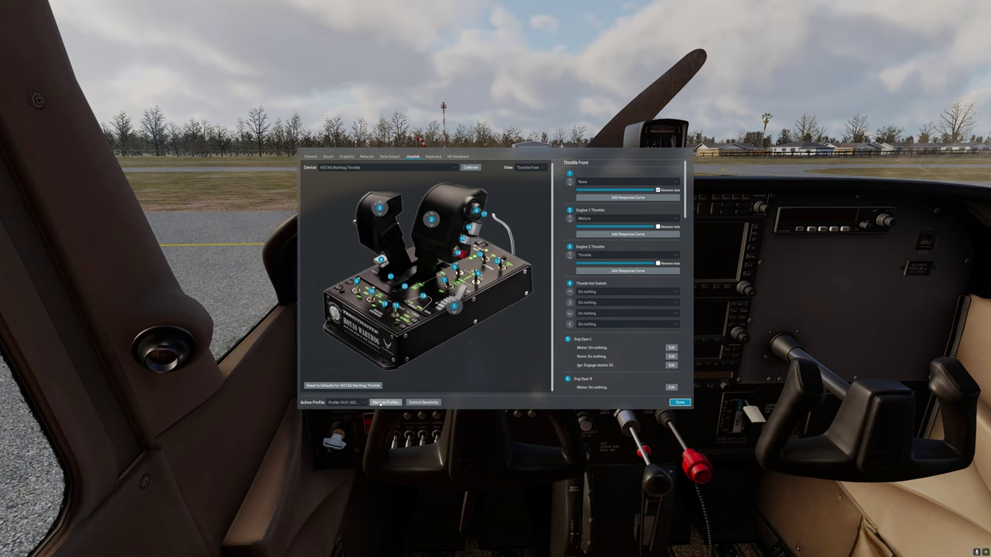
# Step: Create a new controls profile named 'Single Engine' in the profile manager
pyautogui.click(381, 403)
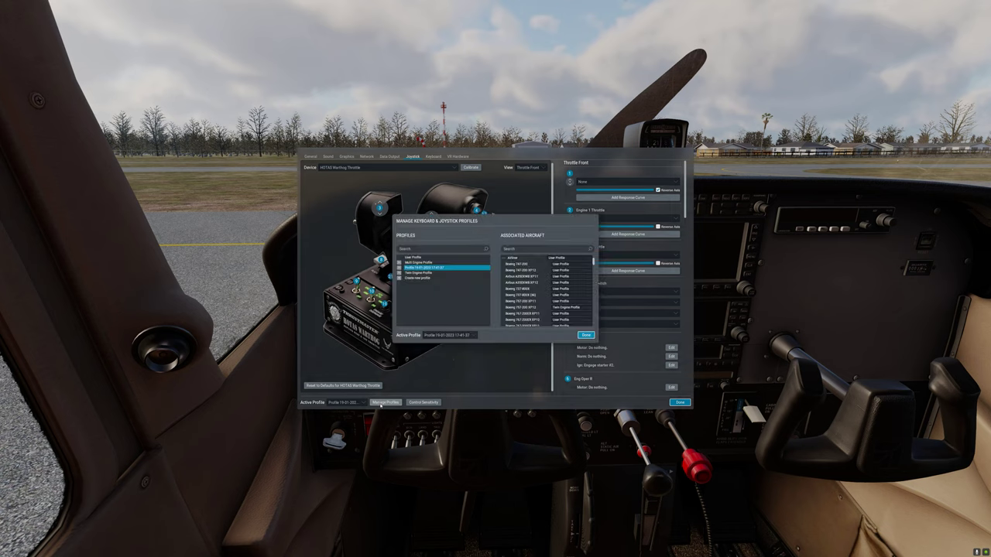
pyautogui.click(400, 278)
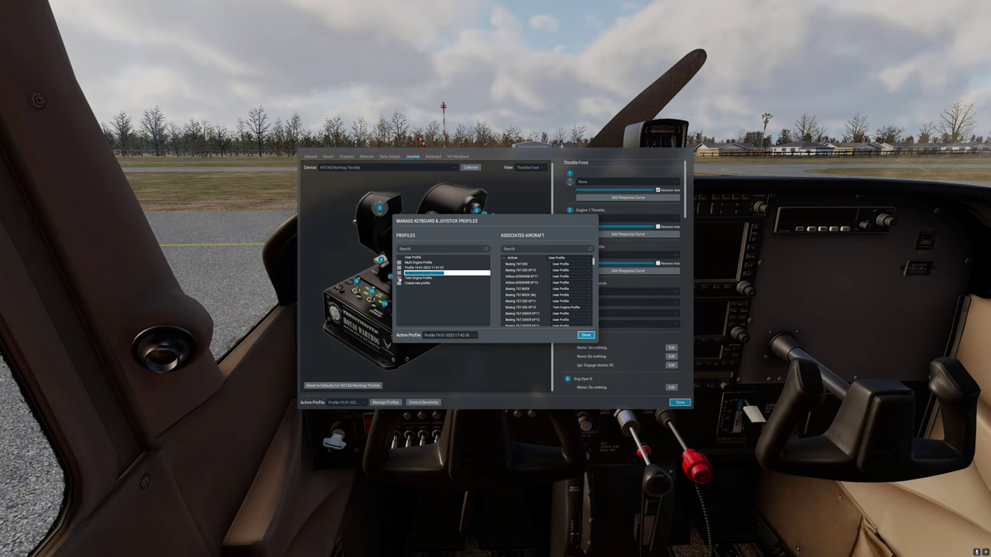
pyautogui.write('Single Engine')
pyautogui.press('Return')
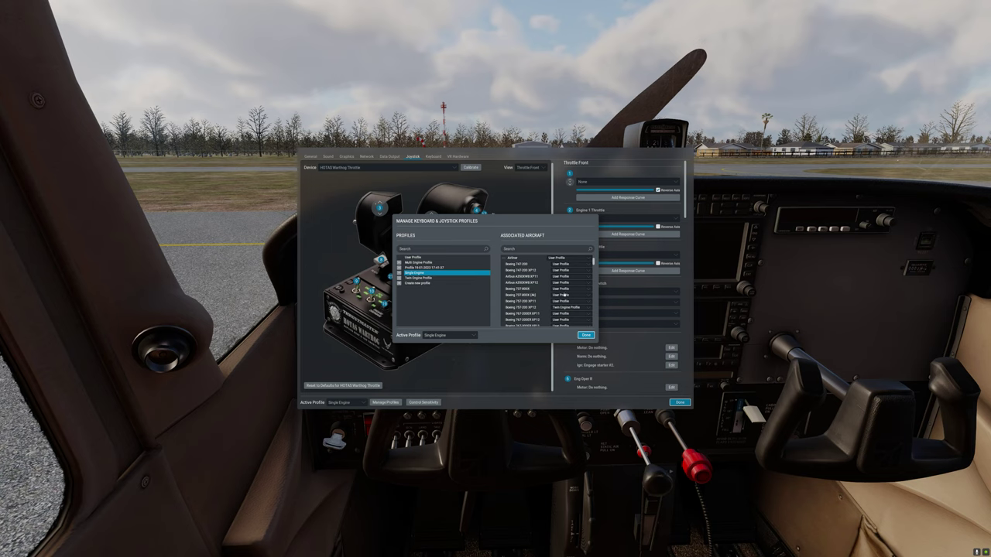
# Step: Assign the Single Engine profile to the Cessna Skyhawk (G1000) and close the profile manager
pyautogui.moveTo(593, 261); pyautogui.dragTo(602, 295)
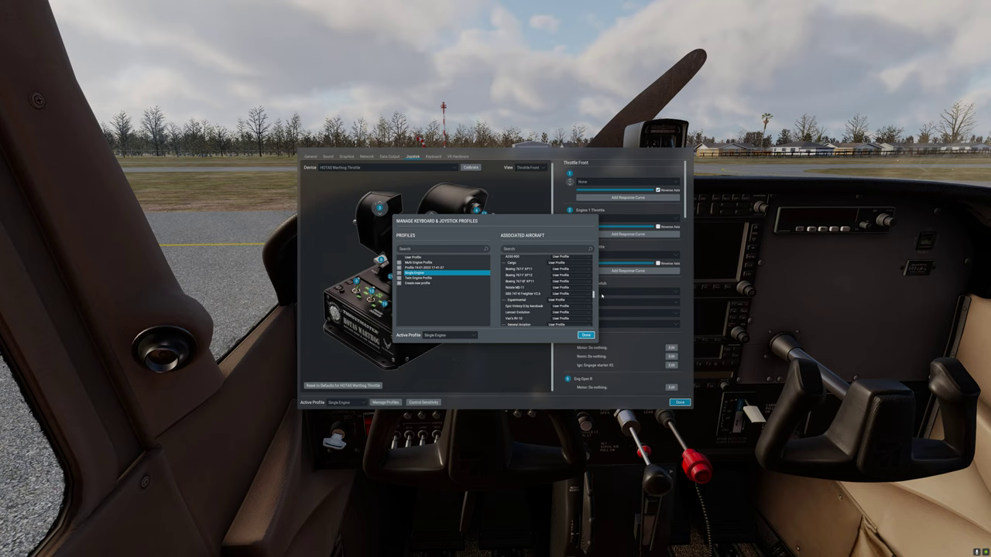
pyautogui.scroll(-5, 548, 295)
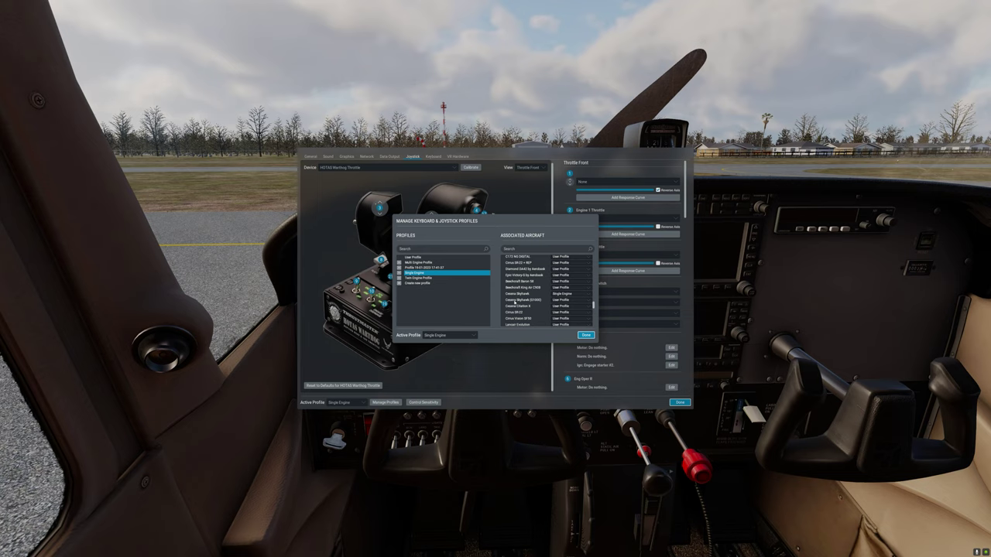
pyautogui.click(554, 301)
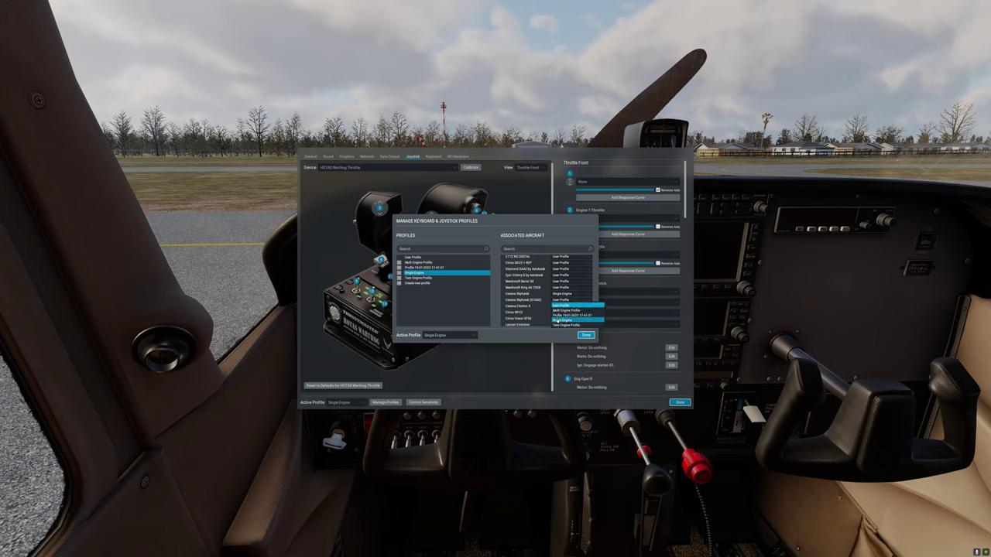
pyautogui.click(557, 320)
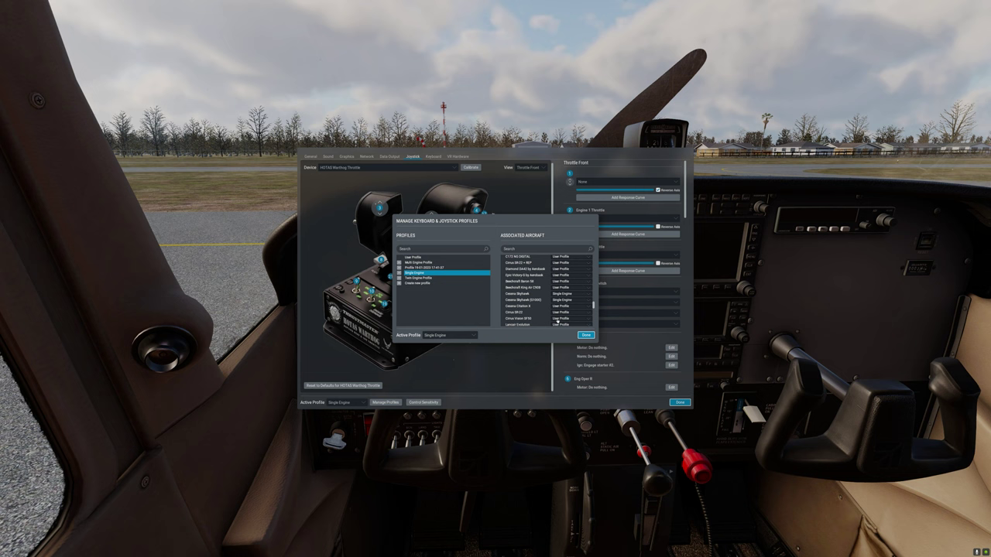
pyautogui.click(584, 335)
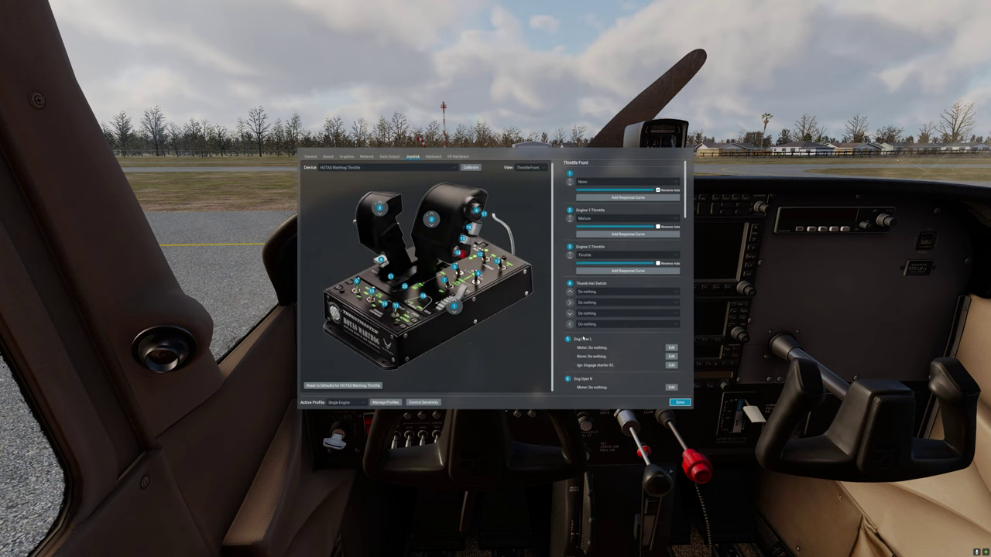
# Step: Close the settings and test the Cessna's throttle and mixture movement in the cockpit
pyautogui.click(679, 403)
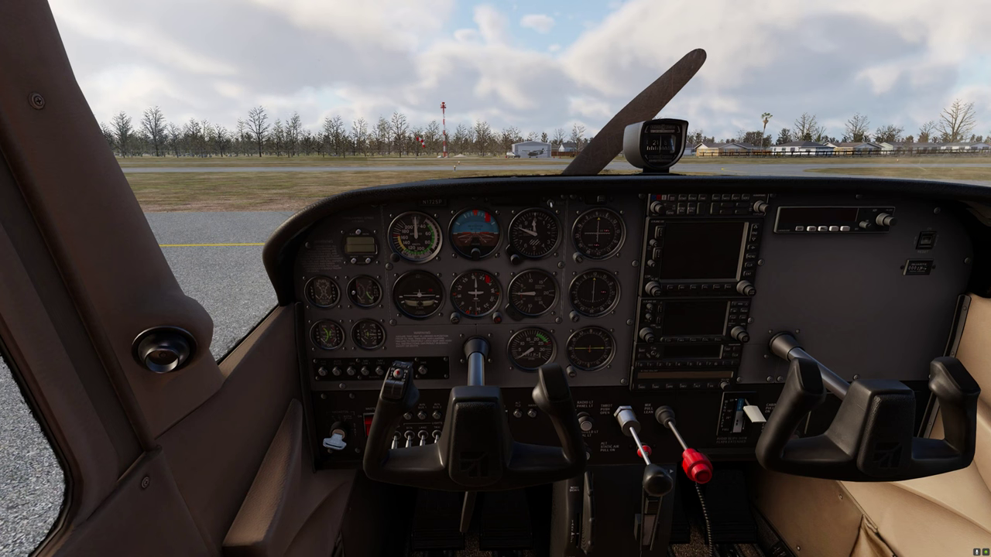
pyautogui.press('F3')
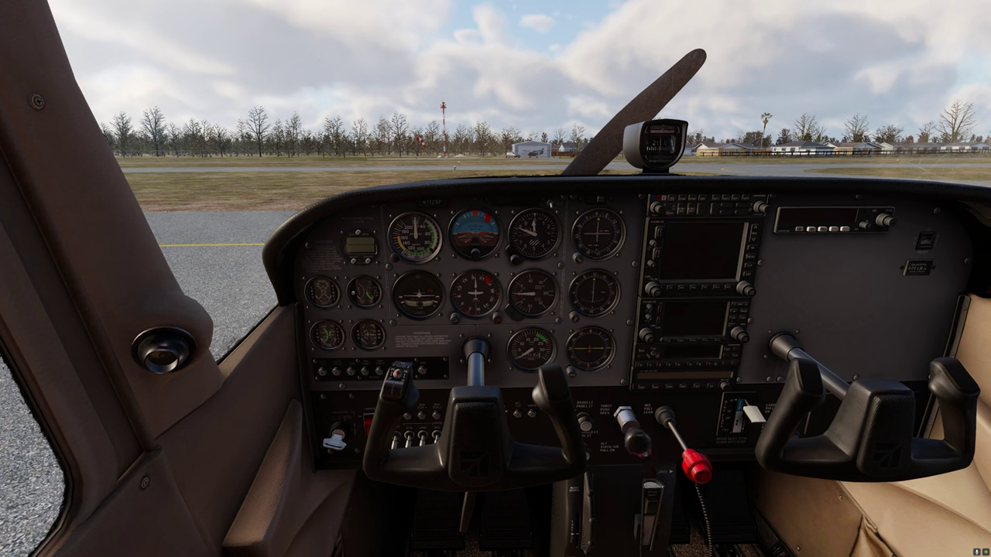
pyautogui.press('F2')
pyautogui.hotkey('ctrl', 'shift', 'F3')
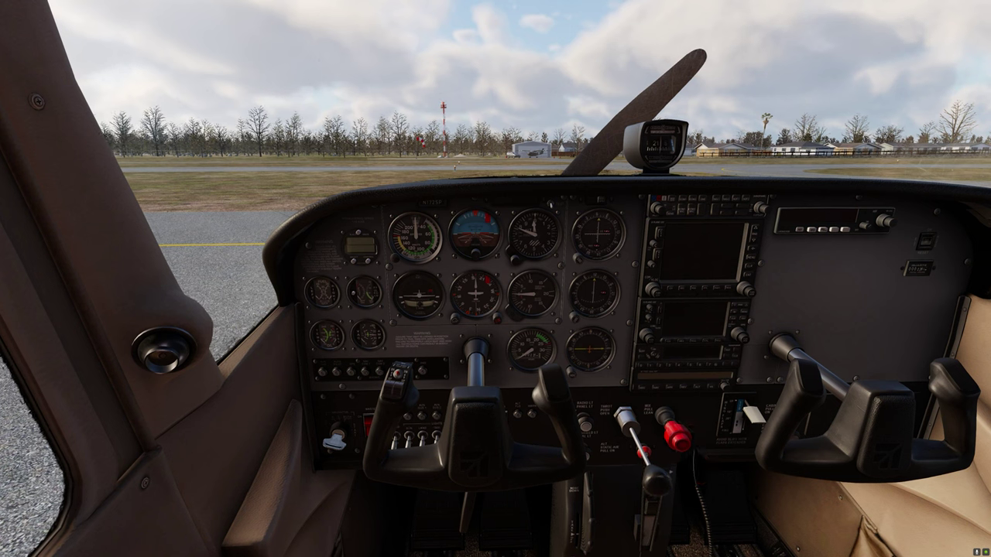
pyautogui.hotkey('ctrl', 'shift', 'F2')
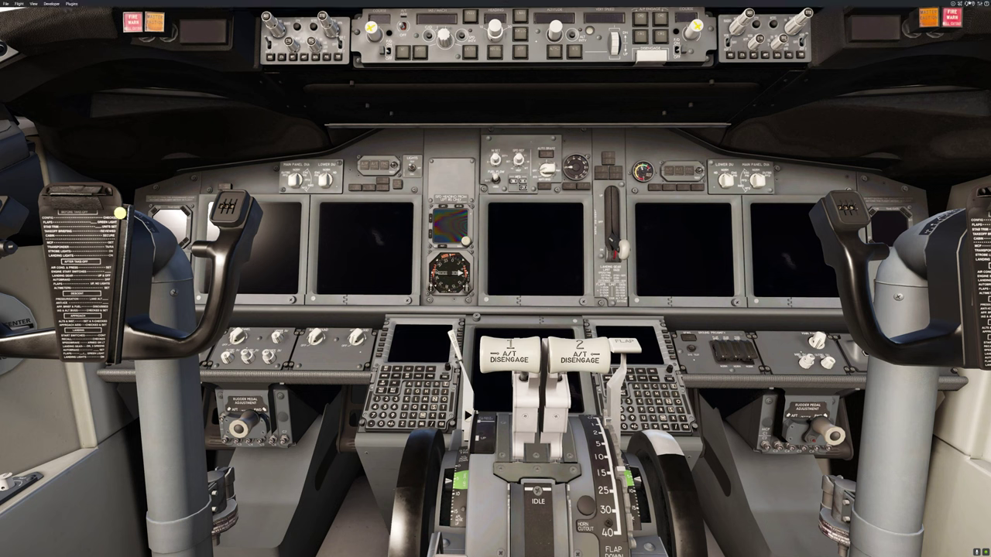
# Step: Create and activate a new joystick profile named 'Twin Engine' via the profile manager
pyautogui.click(979, 4)
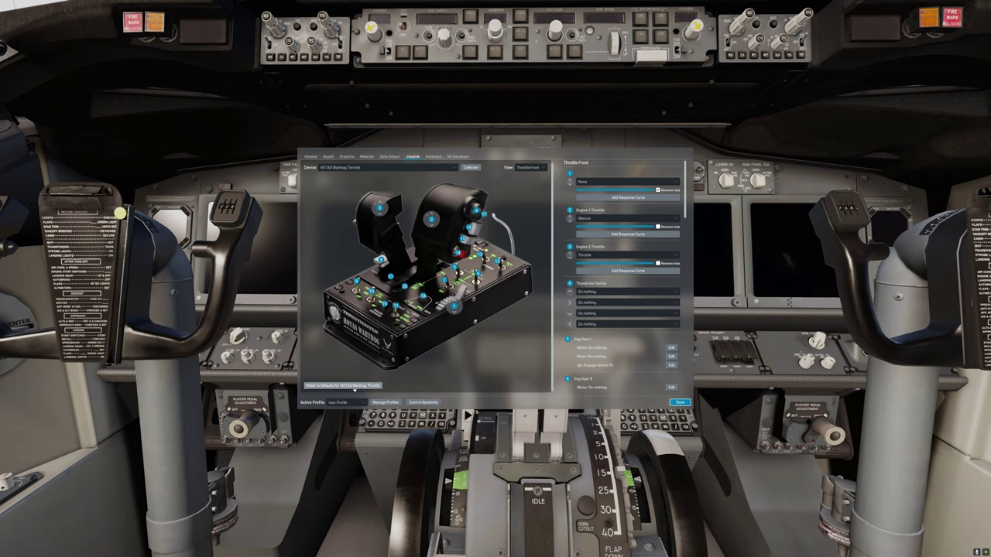
pyautogui.click(386, 402)
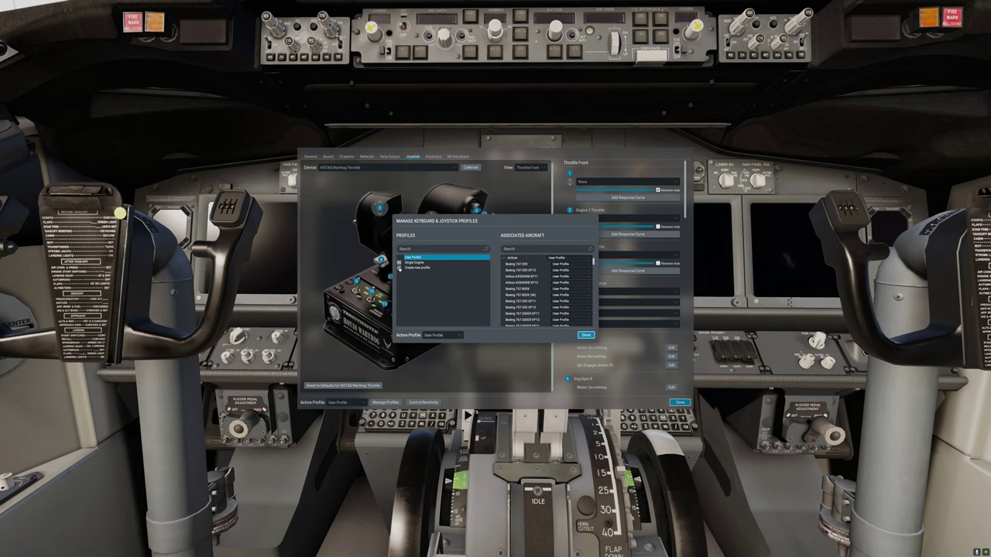
pyautogui.click(399, 267)
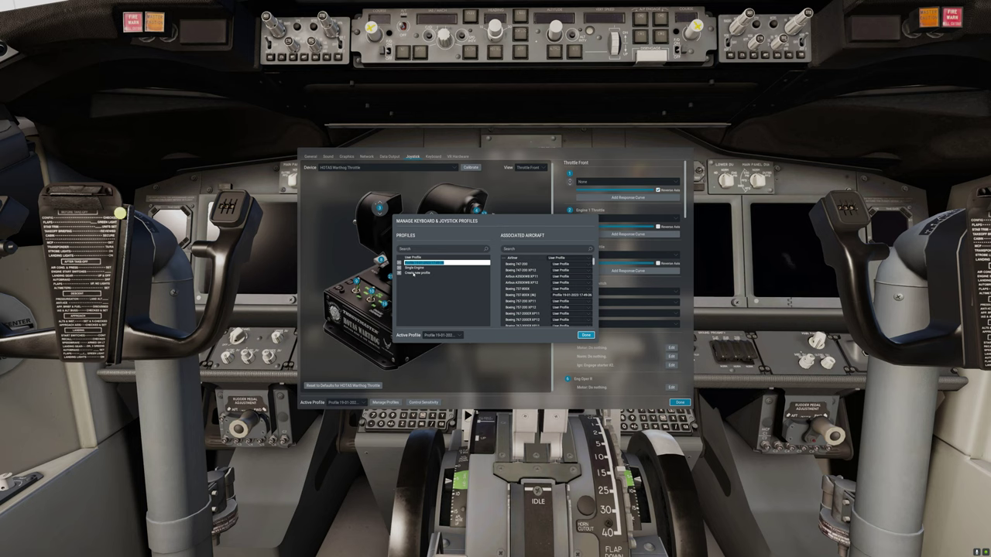
pyautogui.write('Twin Engine')
pyautogui.click(587, 335)
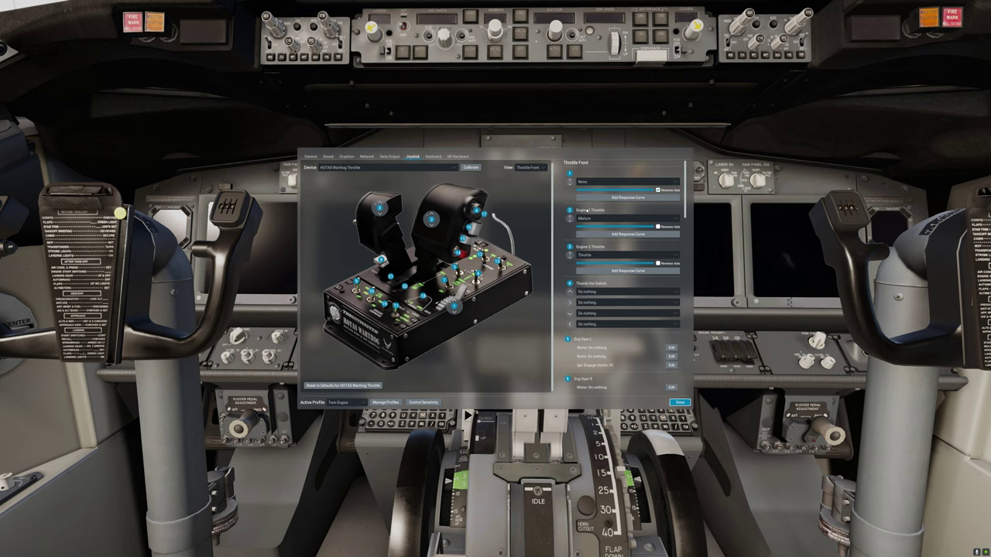
# Step: Map the Engine 1 Throttle axis to Throttle 1 and begin assigning Engine 2 Throttle
pyautogui.click(594, 220)
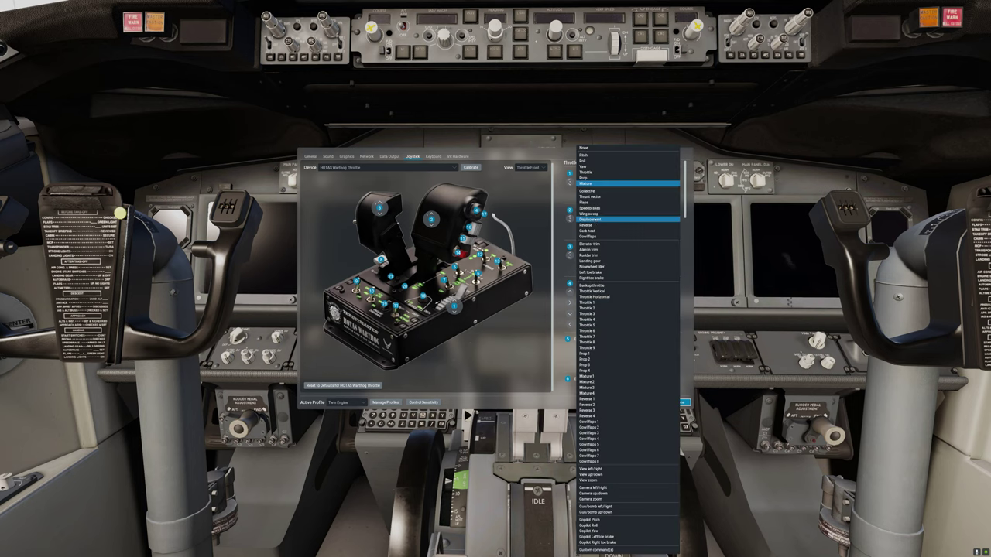
pyautogui.click(589, 303)
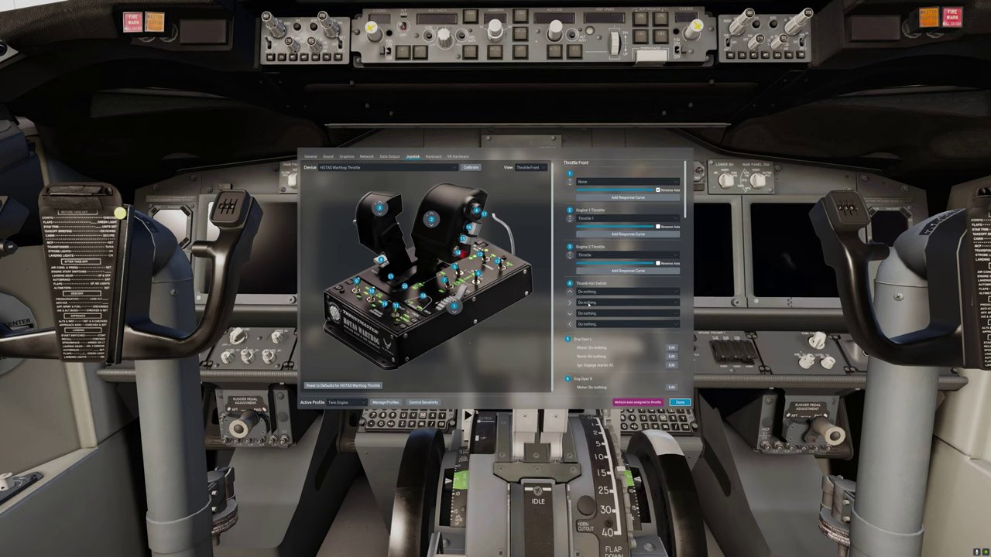
pyautogui.click(597, 254)
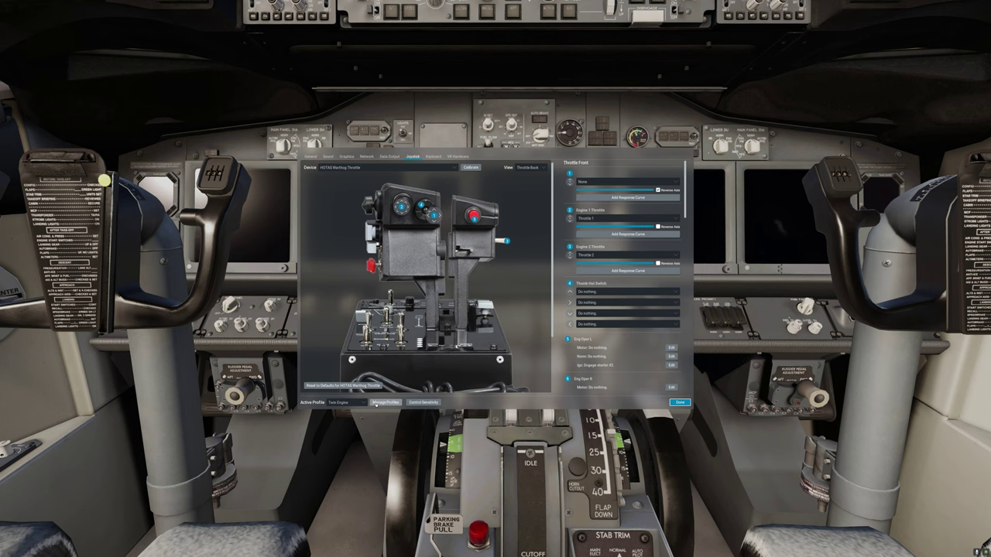
# Step: Assign the Twin Engine profile to the Boeing 737-800X in the profile manager
pyautogui.click(379, 402)
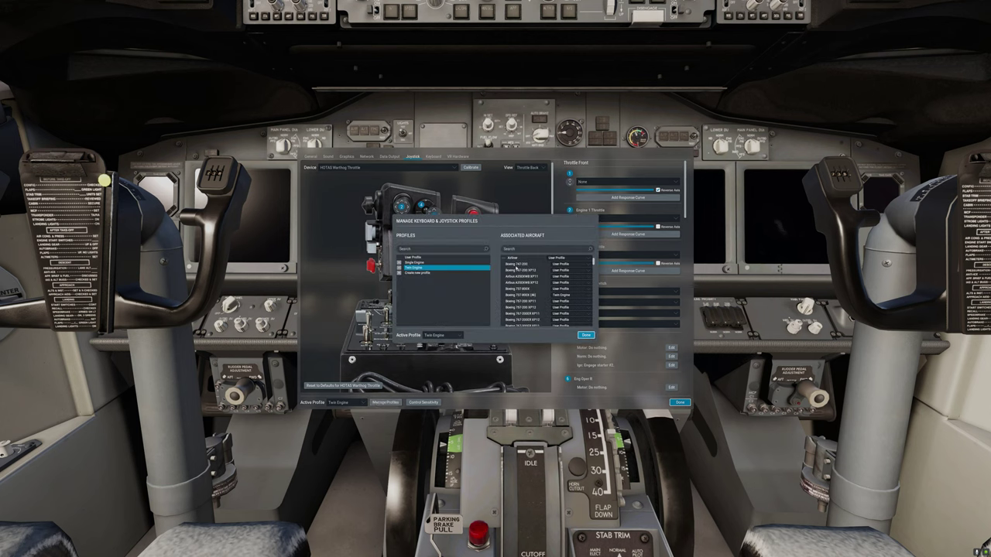
pyautogui.click(566, 282)
pyautogui.click(561, 292)
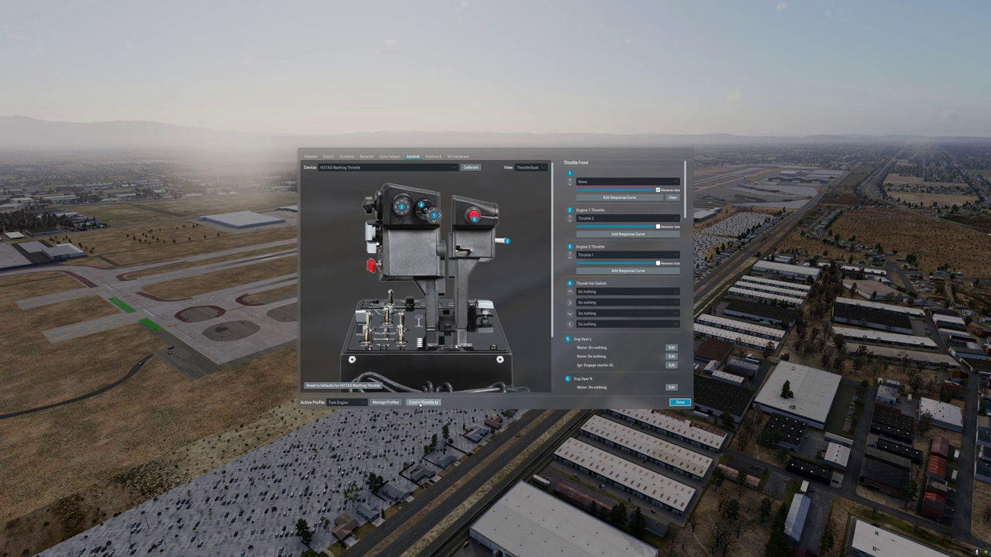
pyautogui.click(423, 402)
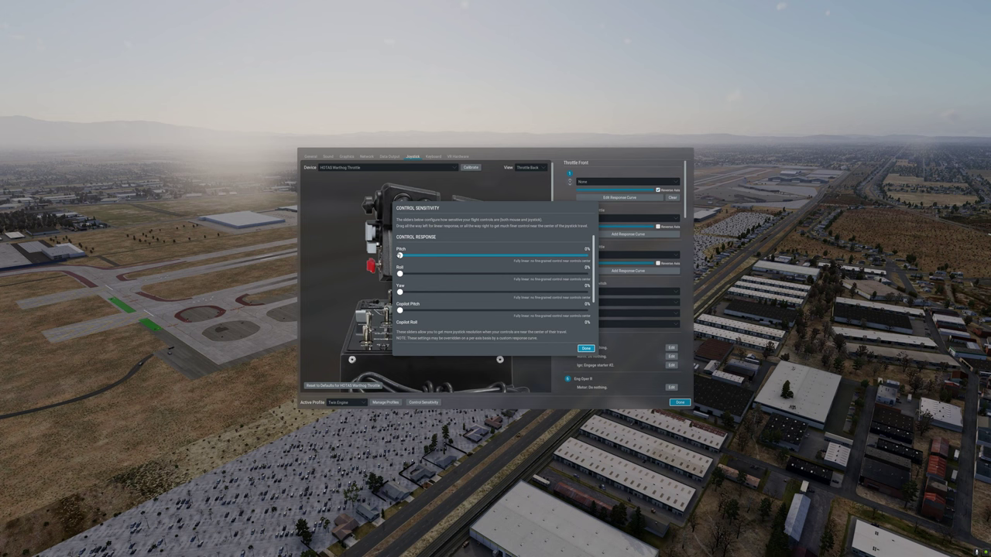
# Step: Close the control sensitivity settings and bring up the Axis 2 throttle response curve editor
pyautogui.click(586, 348)
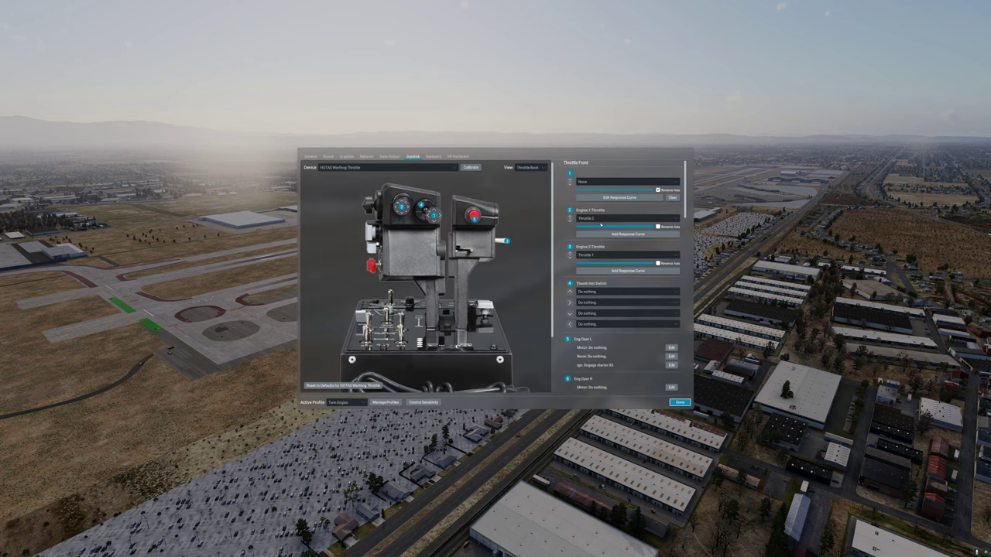
pyautogui.click(632, 198)
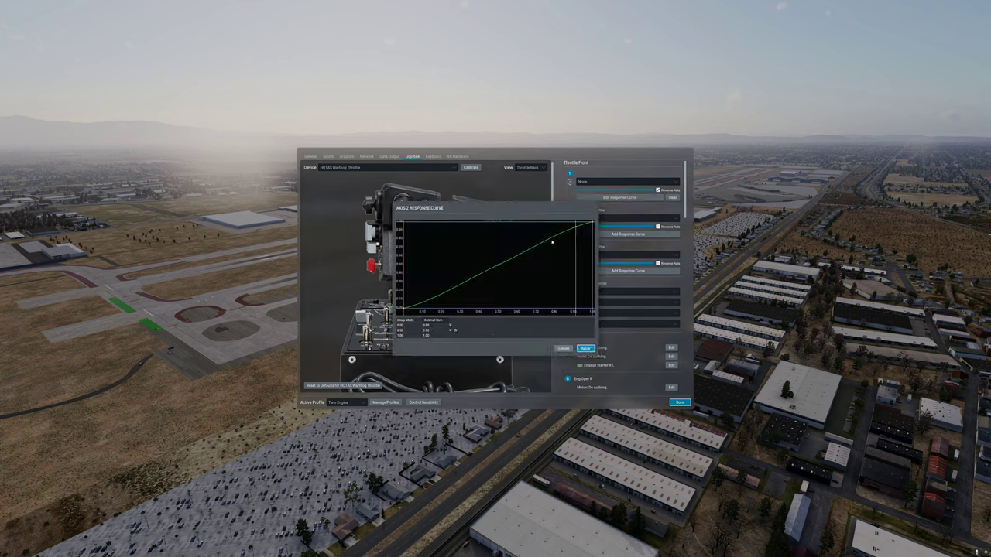